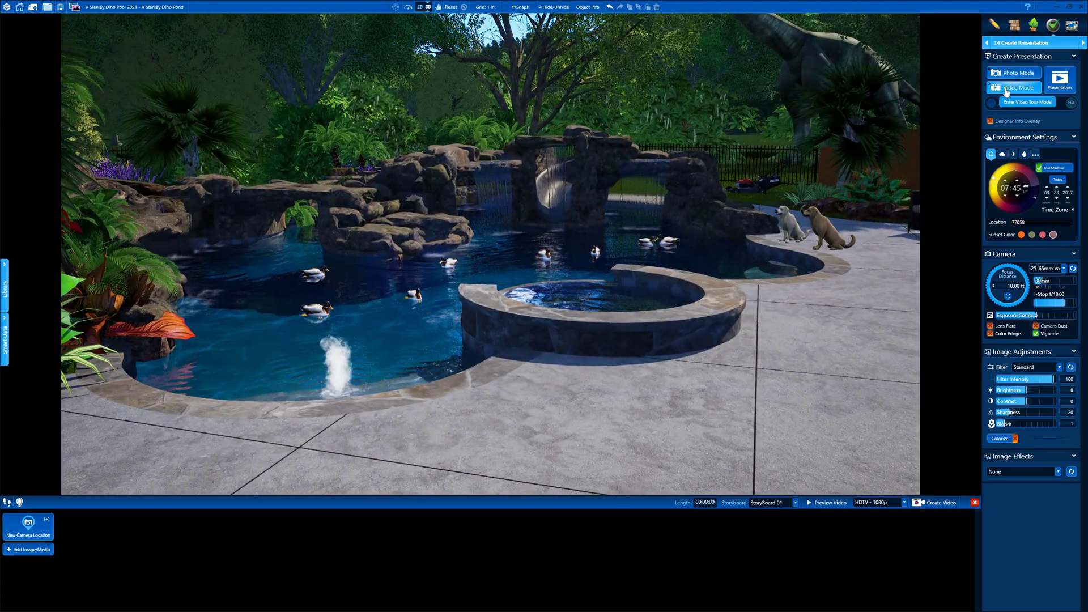
Step: Switch the pool presentation to Video Mode, leaving StoryBoard 01 empty at 00:00:00
{"action": "left_click", "coordinate": [1008, 76]}
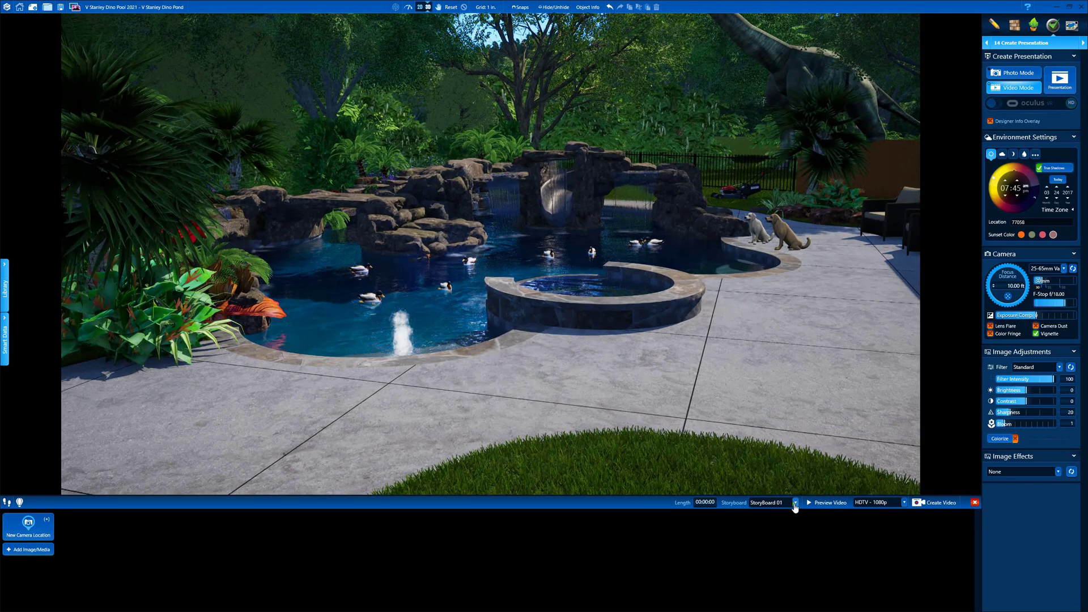
Step: Add a new storyboard, StoryBoard 02, from the storyboard list
{"action": "left_click", "coordinate": [795, 504]}
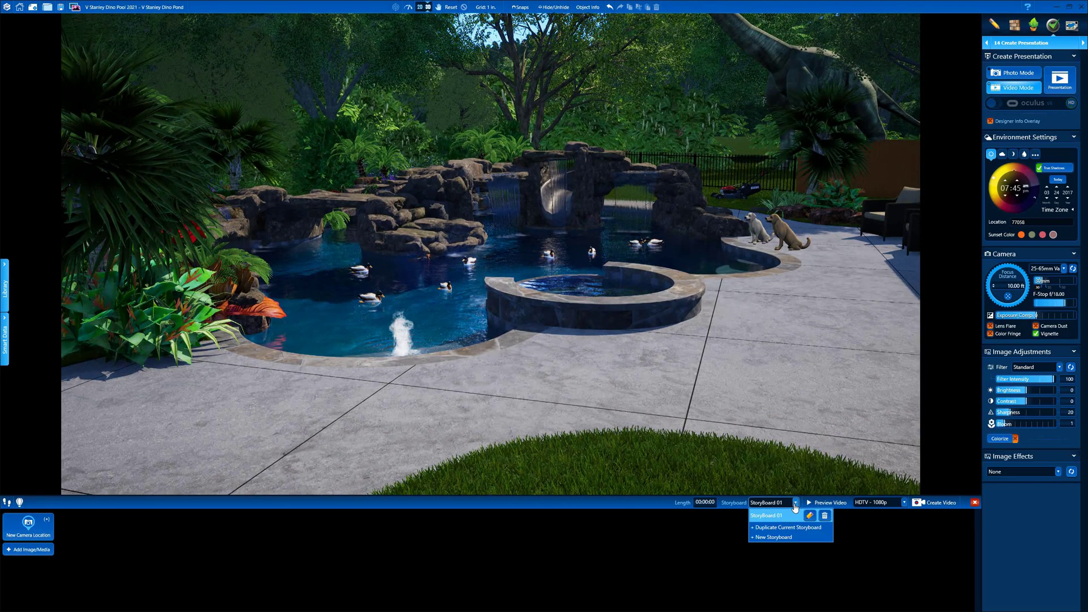
{"action": "left_click", "coordinate": [772, 538]}
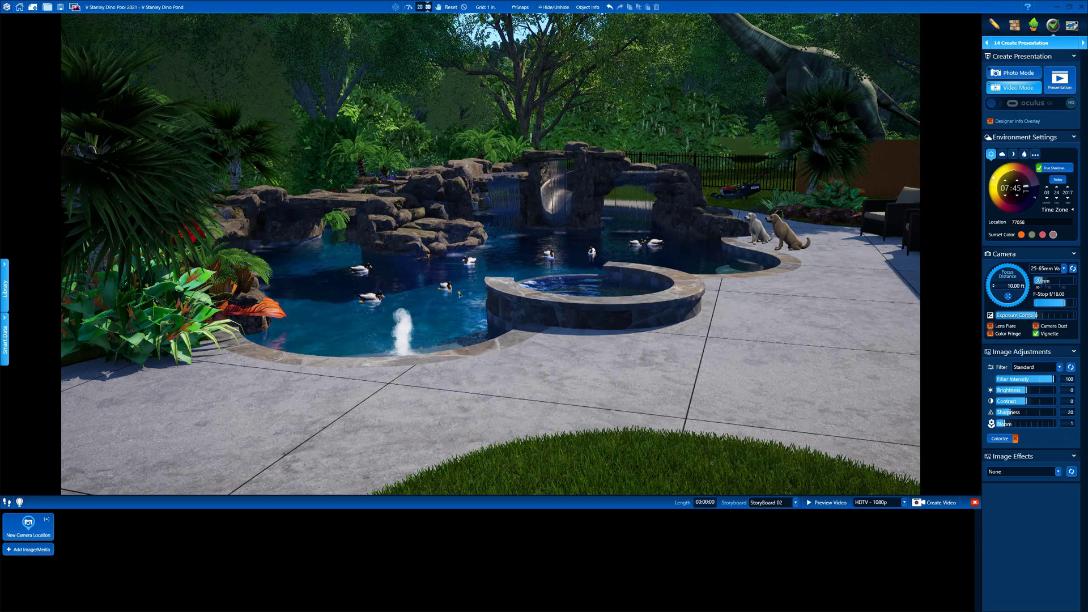
{"action": "scroll", "coordinate": [593, 397], "scroll_direction": "up", "scroll_amount": 3}
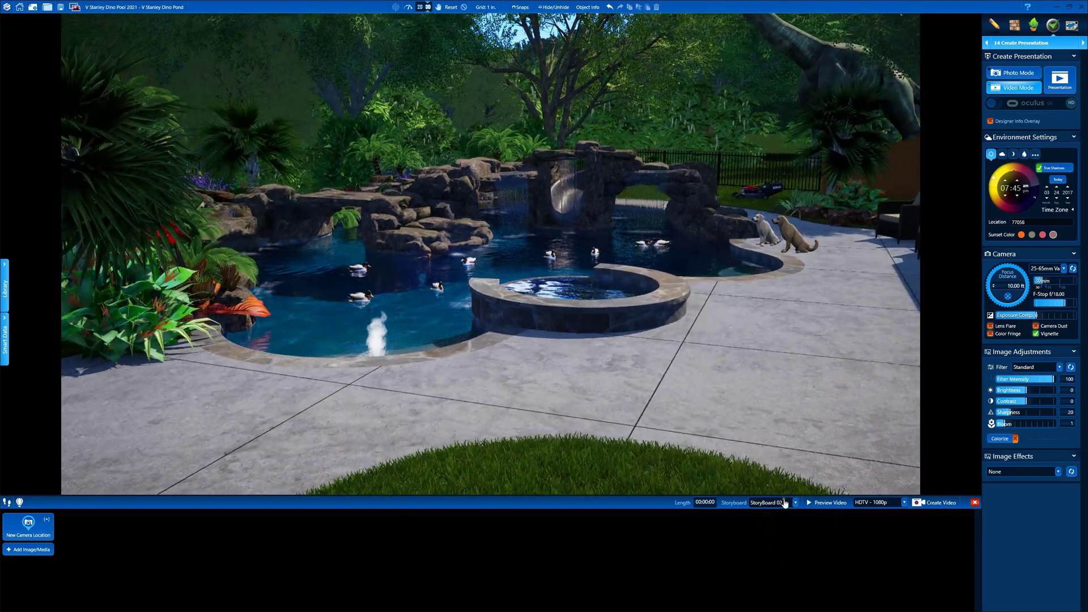
Step: Return to StoryBoard 01 and orbit to frame the dinosaur and patio chairs
{"action": "left_click", "coordinate": [785, 503]}
{"action": "left_click", "coordinate": [772, 517]}
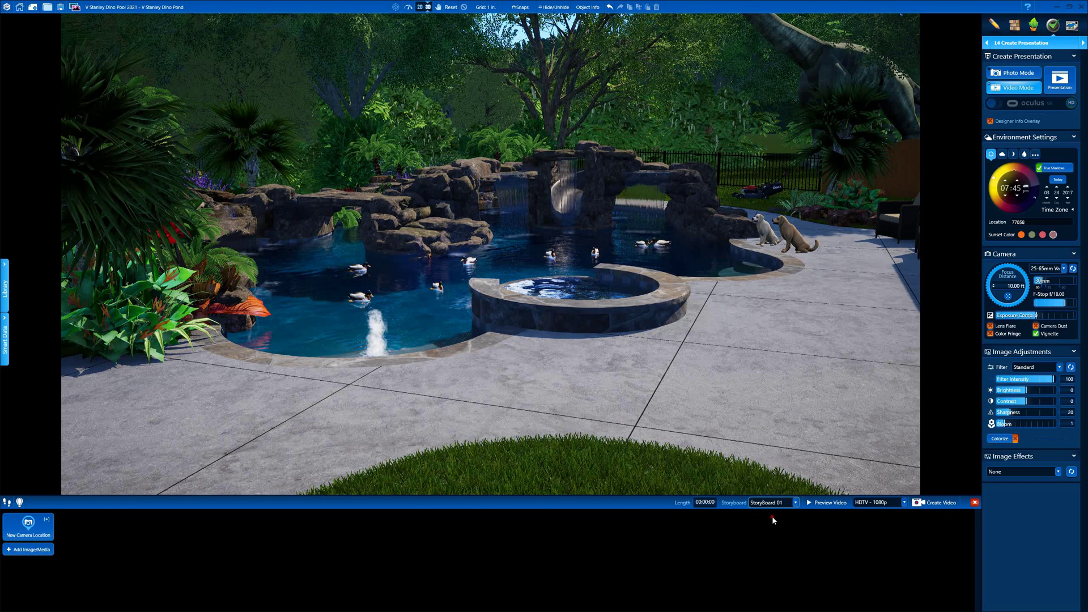
{"action": "mouse_move", "coordinate": [497, 372]}
{"action": "left_mouse_down"}
{"action": "mouse_move", "coordinate": [516, 377]}
{"action": "mouse_move", "coordinate": [514, 366]}
{"action": "left_mouse_up"}
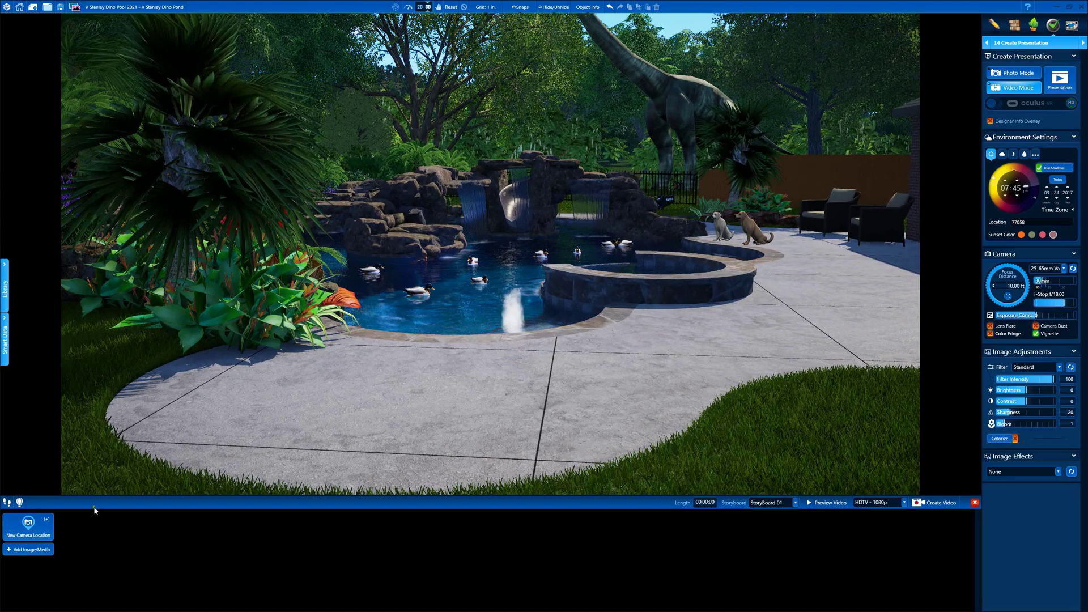
Step: Add three shots moving toward the spa, joined by two 3.0-second Move transitions
{"action": "left_click", "coordinate": [29, 526]}
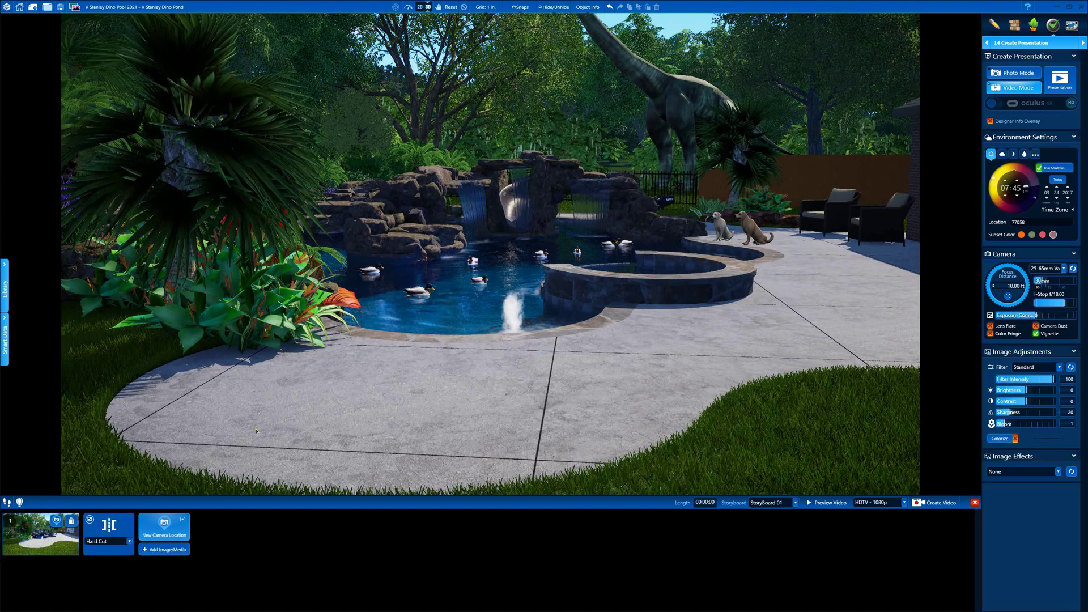
{"action": "left_click_drag", "start_coordinate": [496, 346], "coordinate": [476, 350]}
{"action": "left_click_drag", "start_coordinate": [477, 271], "coordinate": [475, 318]}
{"action": "left_click", "coordinate": [164, 524]}
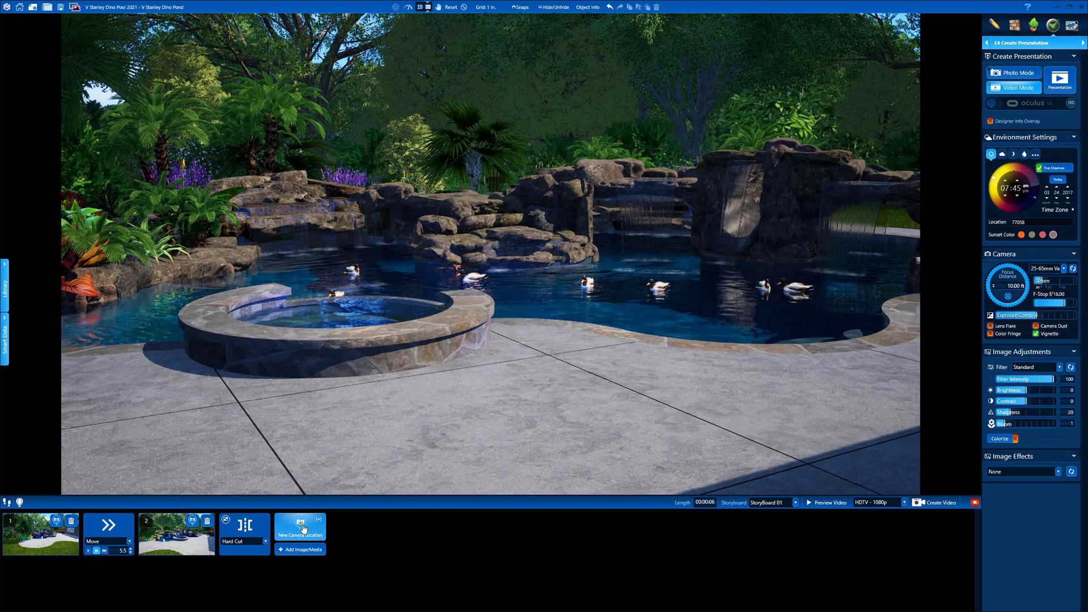
{"action": "left_click", "coordinate": [300, 527]}
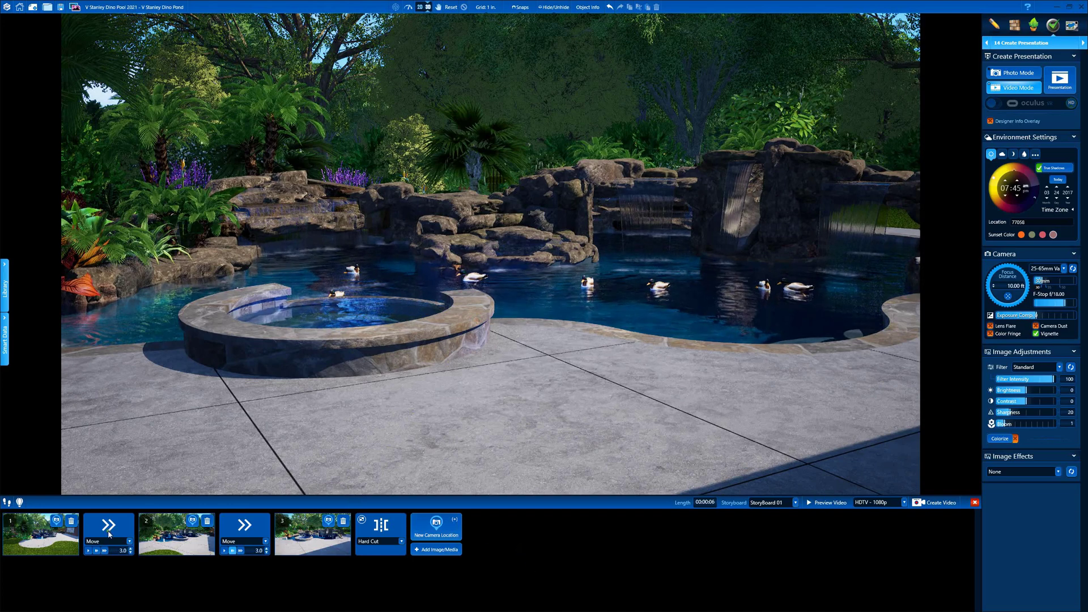
Step: Jump to the first shot and preview the camera path toward the hot tub
{"action": "left_click", "coordinate": [38, 550]}
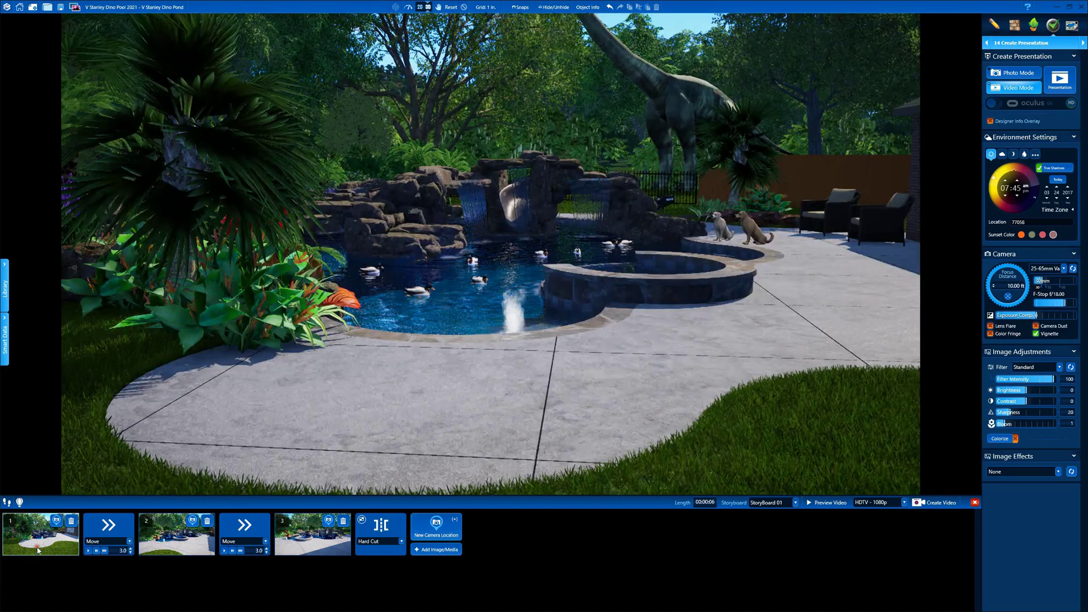
{"action": "left_click", "coordinate": [830, 503]}
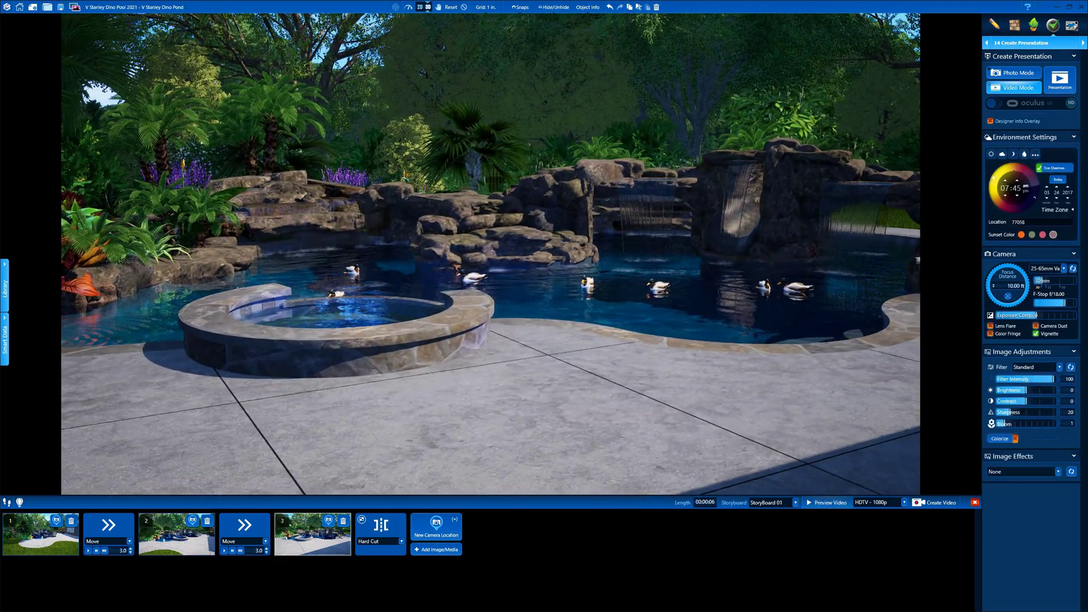
{"action": "left_click_drag", "start_coordinate": [642, 390], "coordinate": [641, 375]}
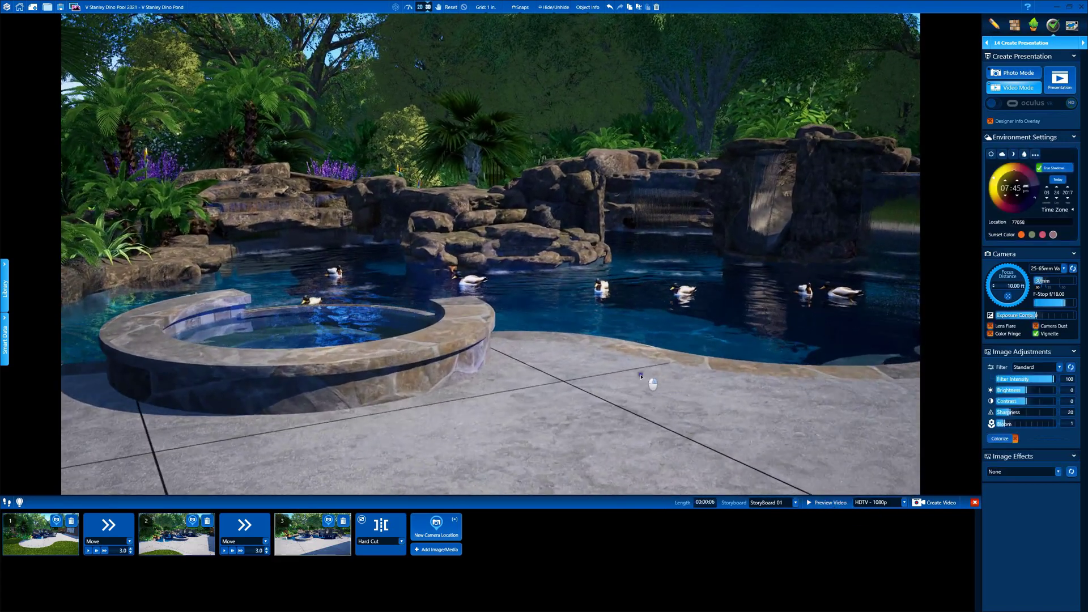
Step: Keep the trailing Hard Cut transition and frame the rock waterfall
{"action": "left_click", "coordinate": [400, 543]}
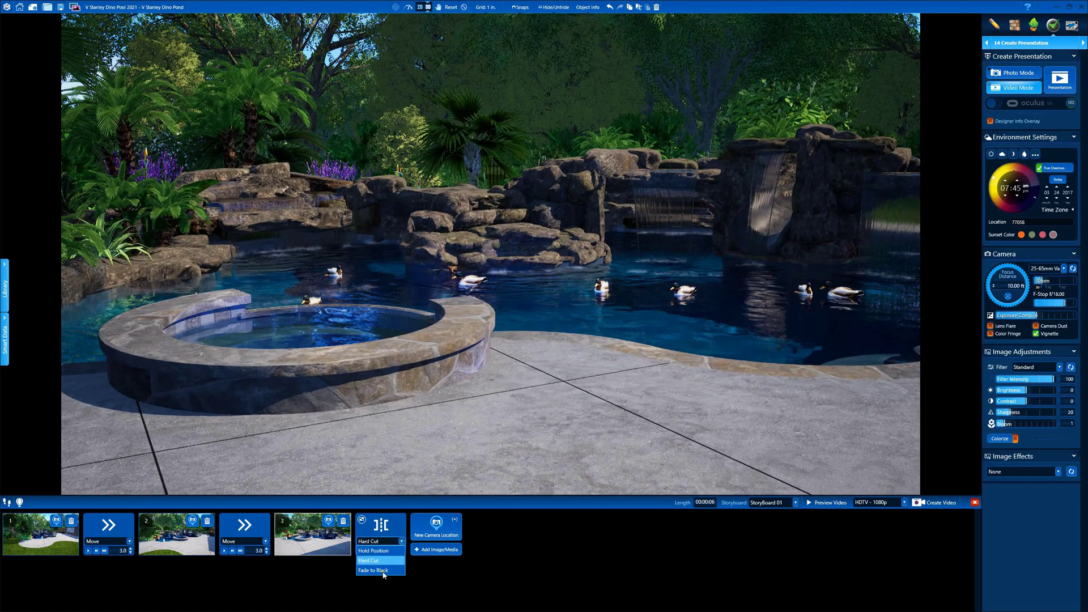
{"action": "left_click", "coordinate": [401, 543]}
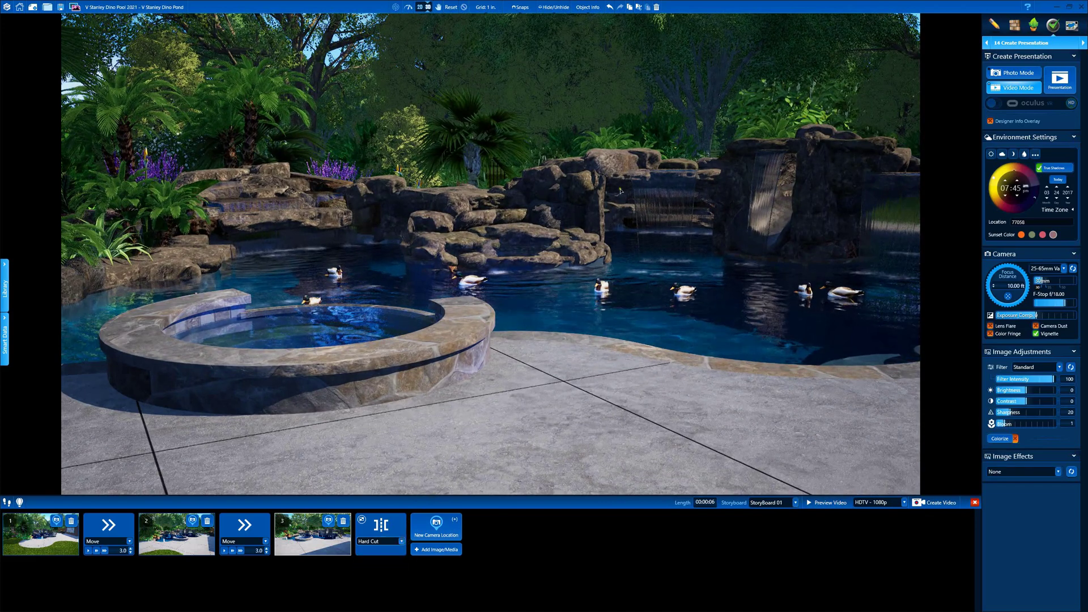
{"action": "left_click_drag", "start_coordinate": [612, 272], "coordinate": [432, 352]}
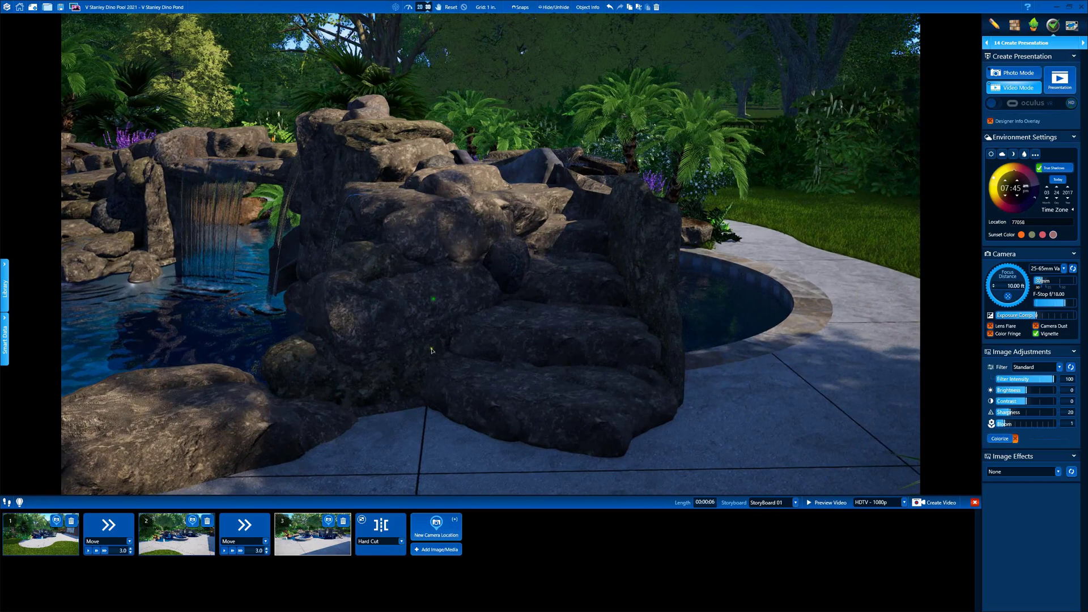
Step: Add the rock waterfall as shot 4, entered through a 3.0-second Cross Fade
{"action": "left_click", "coordinate": [433, 530]}
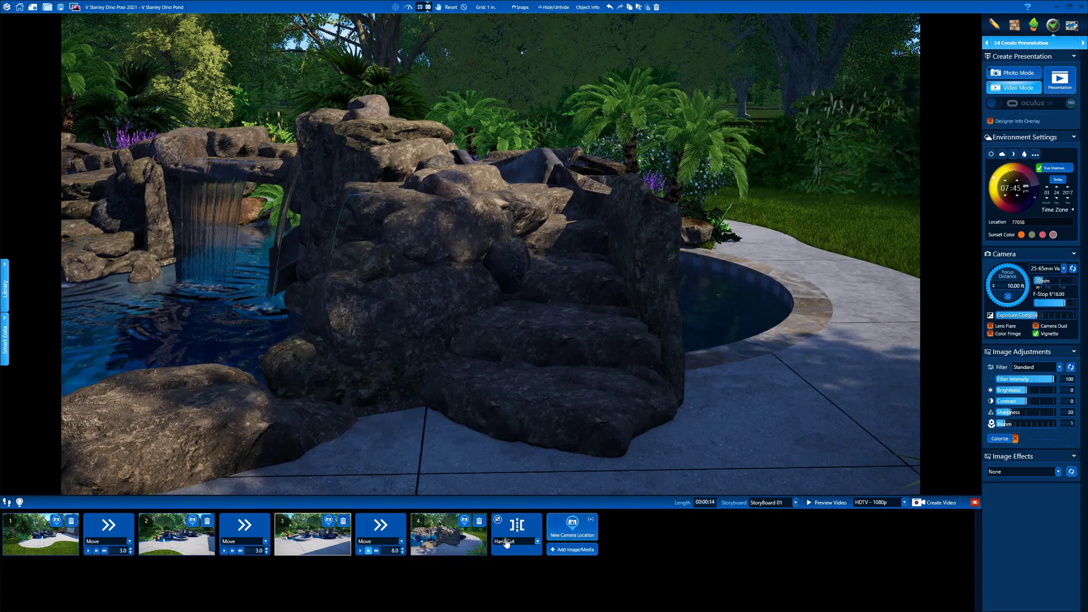
{"action": "left_click", "coordinate": [402, 542]}
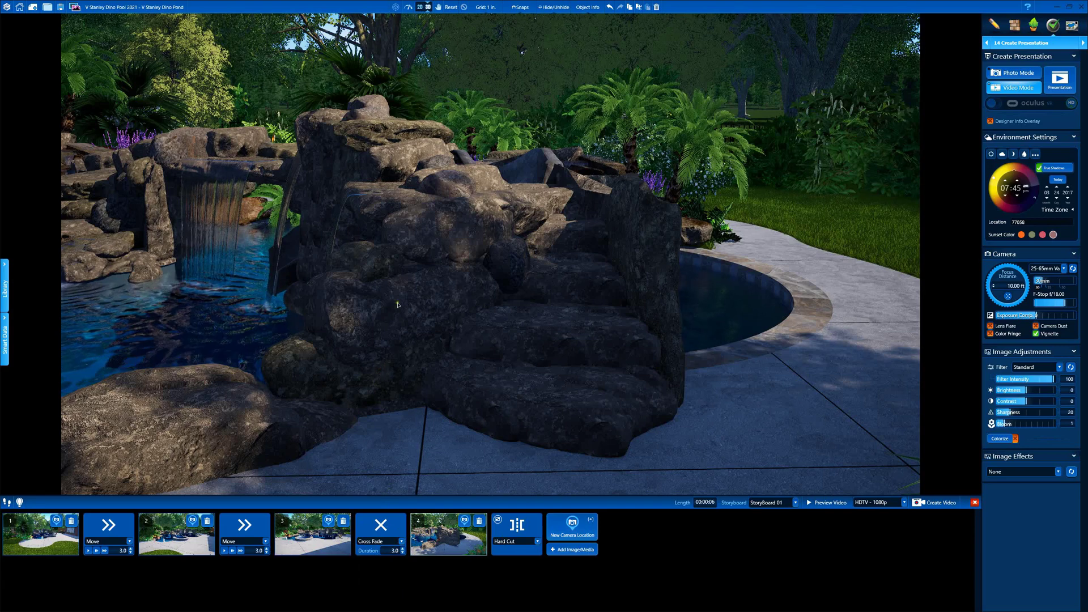
Step: Move the view through the grotto, shift the time of day, and return to shot 4
{"action": "left_click_drag", "start_coordinate": [401, 299], "coordinate": [424, 298]}
{"action": "left_click_drag", "start_coordinate": [1028, 201], "coordinate": [996, 209]}
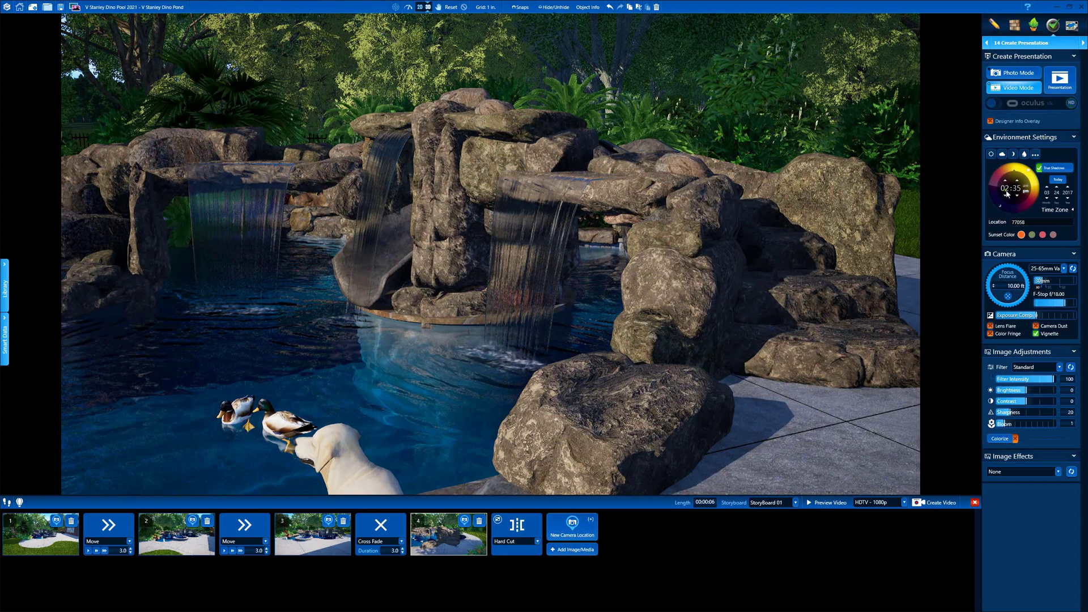
{"action": "left_click", "coordinate": [448, 539]}
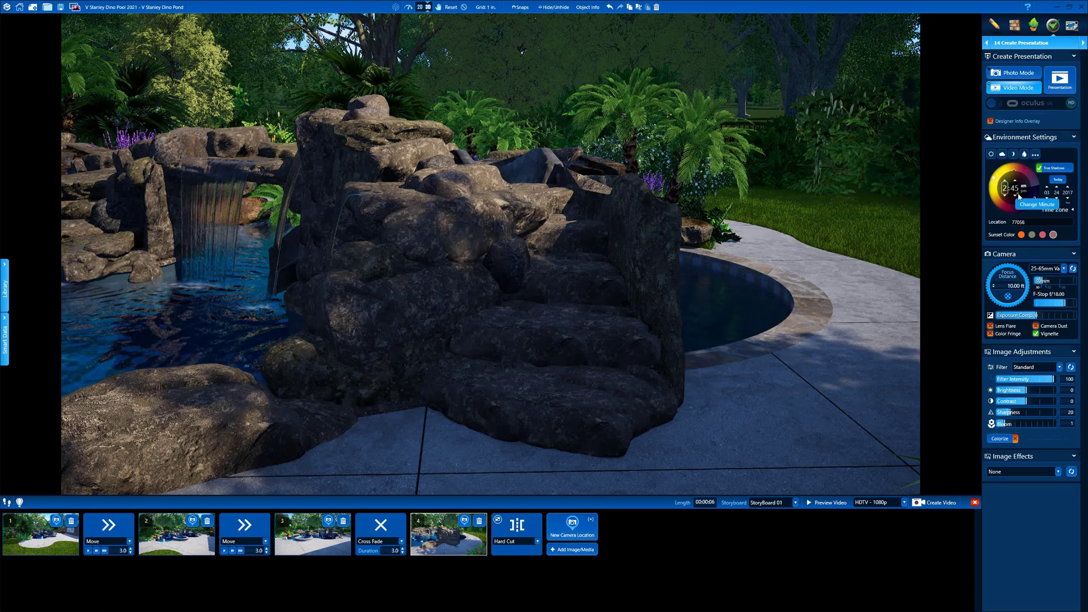
Step: Set the time dial to about 2:3x pm, update shot 4, then frame the grotto
{"action": "left_click", "coordinate": [1016, 197]}
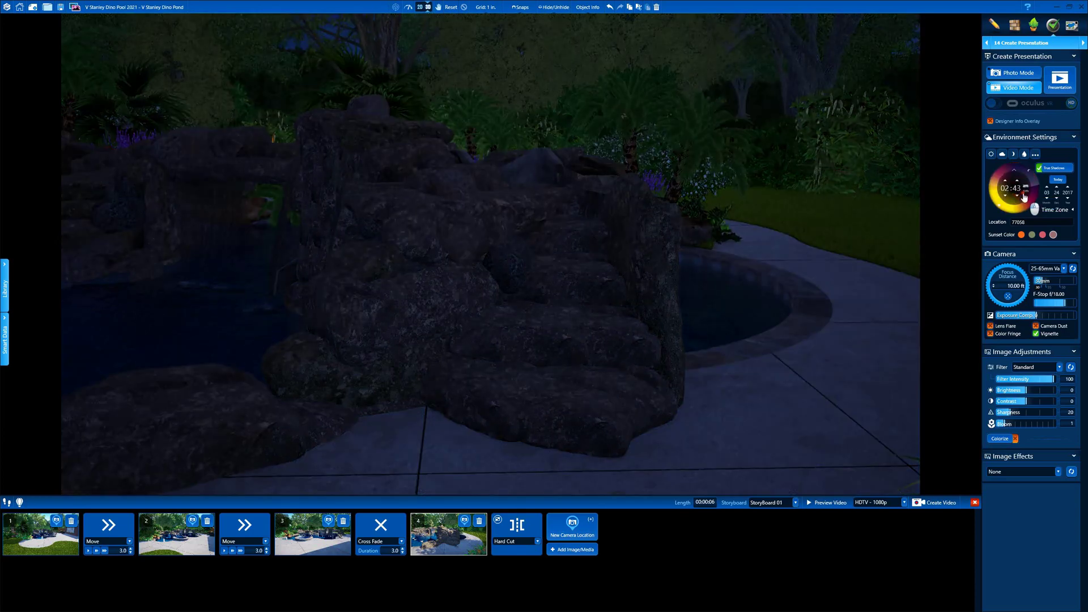
{"action": "left_click", "coordinate": [1024, 192]}
{"action": "left_click", "coordinate": [1017, 196]}
{"action": "left_click", "coordinate": [1017, 197]}
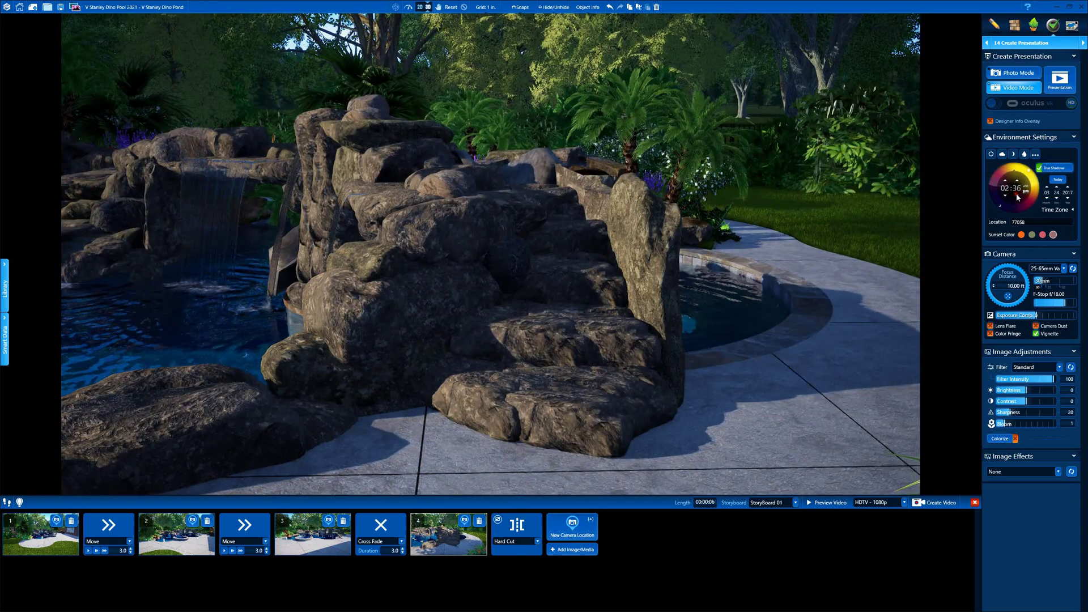
{"action": "left_click", "coordinate": [464, 521]}
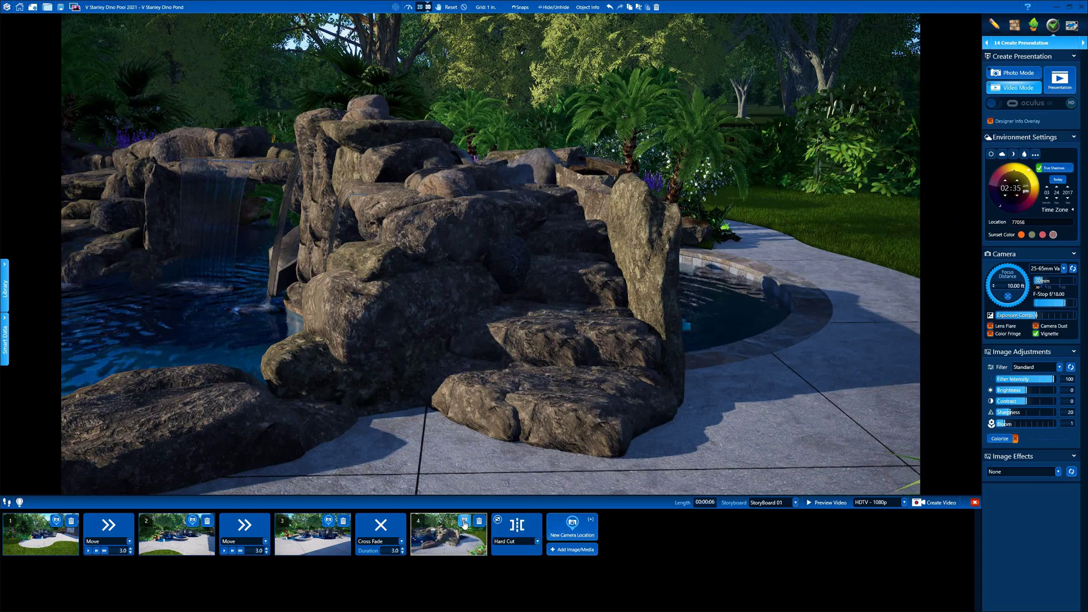
{"action": "left_click_drag", "start_coordinate": [397, 336], "coordinate": [535, 281]}
Step: Add shots 5, 6 and 7 ending on the duck-filled pool, reaching 00:00:14
{"action": "left_click", "coordinate": [576, 526]}
{"action": "left_click", "coordinate": [706, 529]}
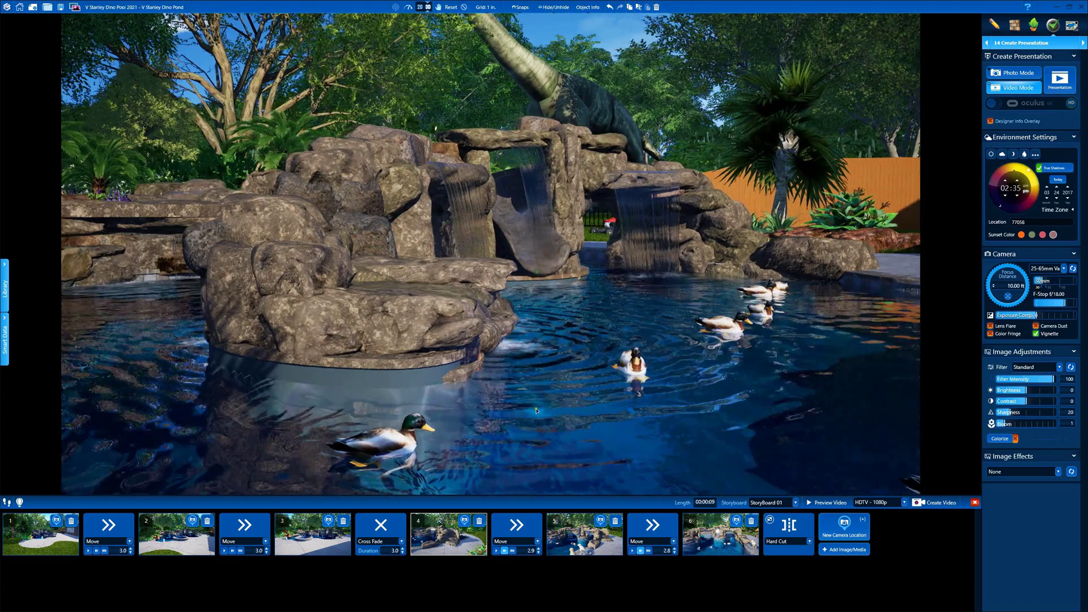
{"action": "left_click", "coordinate": [844, 527]}
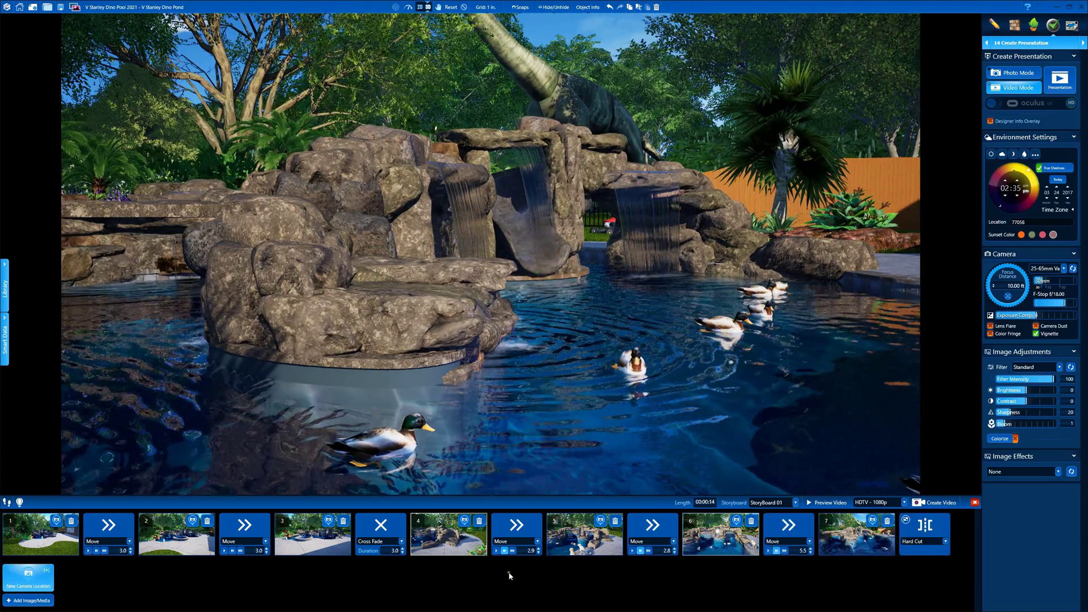
Step: Preview the full 00:00:14 StoryBoard 01, ending on the duck-filled grotto pool shot
{"action": "left_click", "coordinate": [520, 540]}
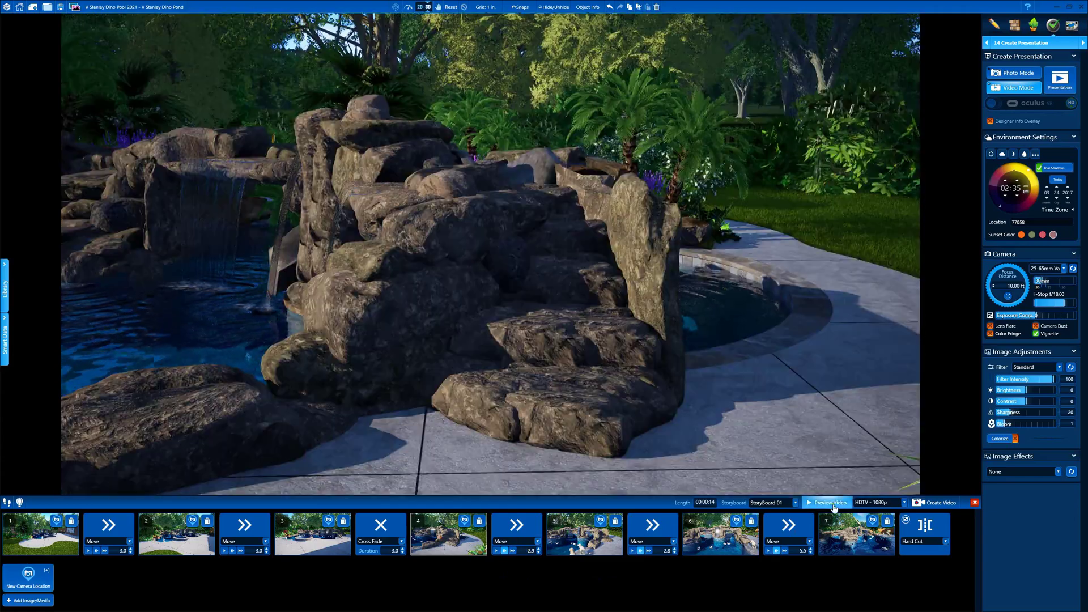
{"action": "left_click", "coordinate": [830, 502]}
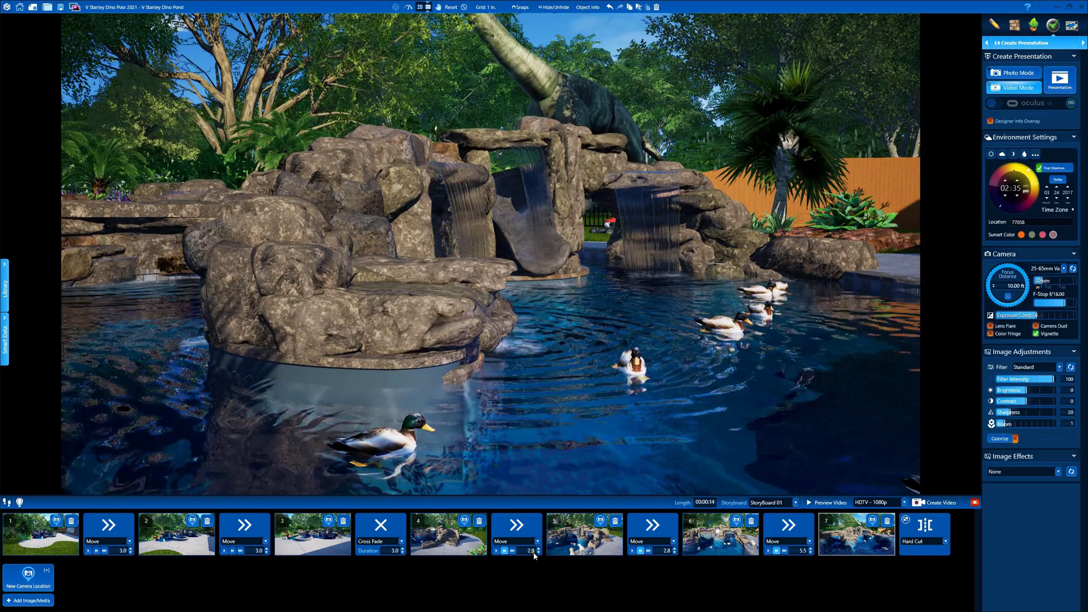
Step: Set the fourth Move transition's duration to 3.0 seconds
{"action": "left_click", "coordinate": [537, 552]}
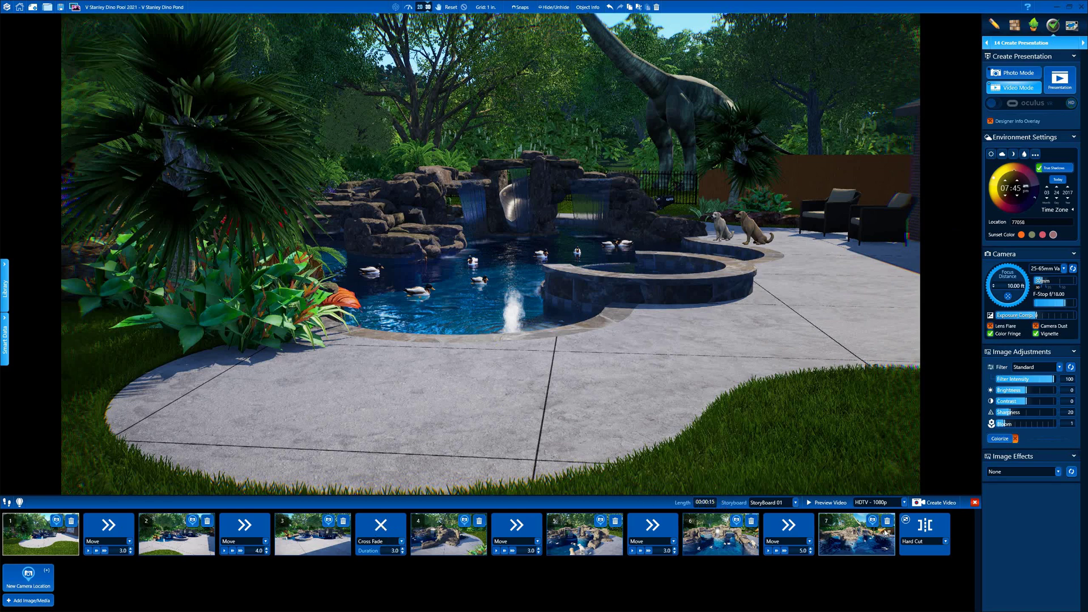
Step: From the seventh shot's view, shift the sun's time of day and fly toward the spa
{"action": "left_click", "coordinate": [852, 541]}
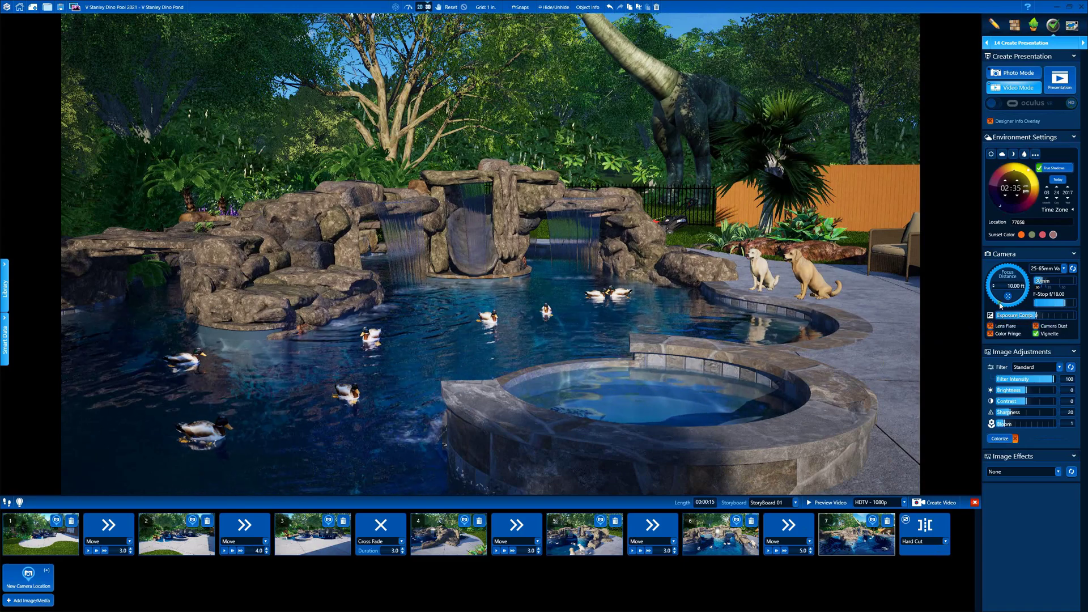
{"action": "left_click_drag", "start_coordinate": [1000, 209], "coordinate": [1022, 222]}
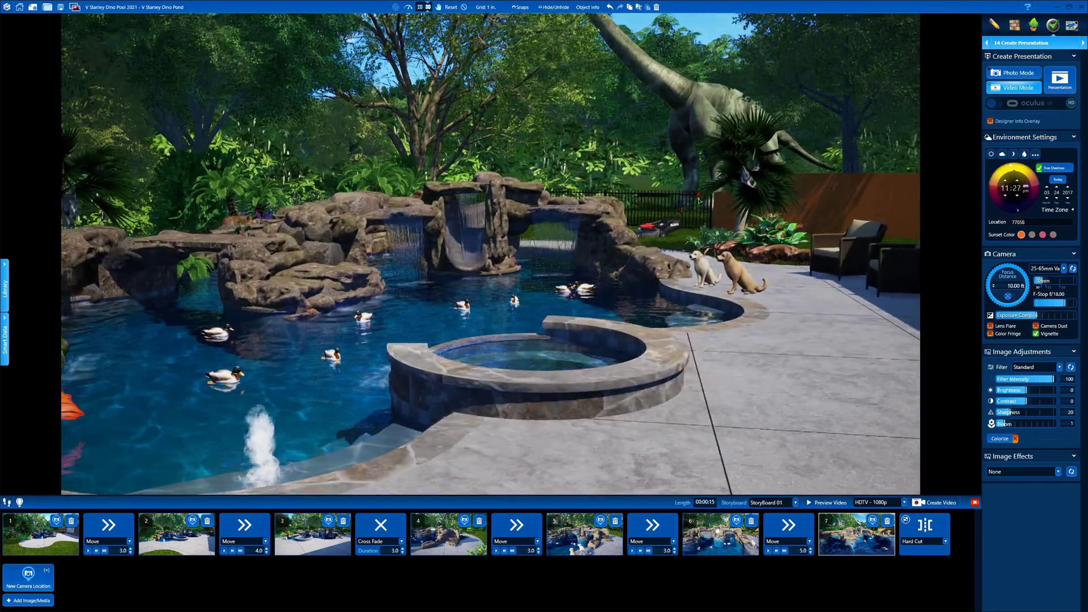
{"action": "left_click_drag", "start_coordinate": [698, 200], "coordinate": [681, 258]}
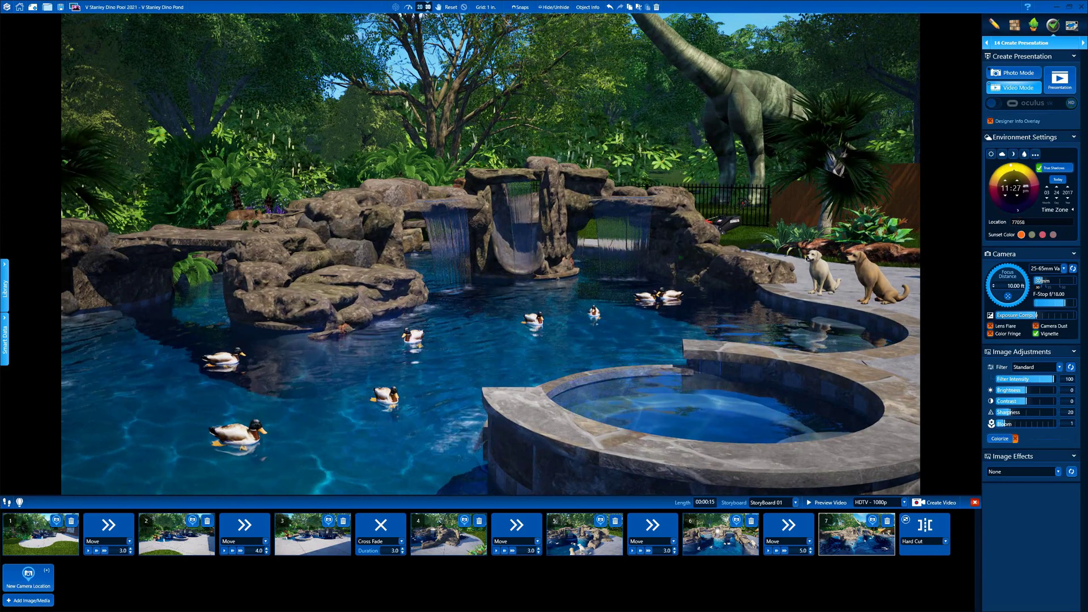
Step: Lower the water surface turbulence from 50 to 22
{"action": "left_click", "coordinate": [1023, 154]}
{"action": "left_click_drag", "start_coordinate": [1023, 177], "coordinate": [996, 185]}
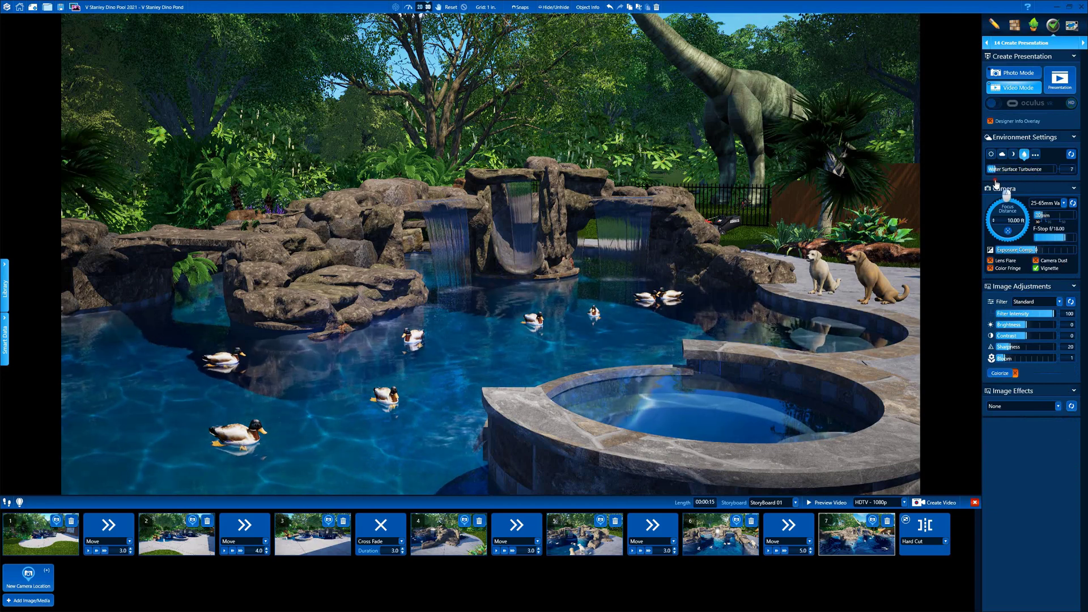
{"action": "left_click_drag", "start_coordinate": [660, 286], "coordinate": [635, 280]}
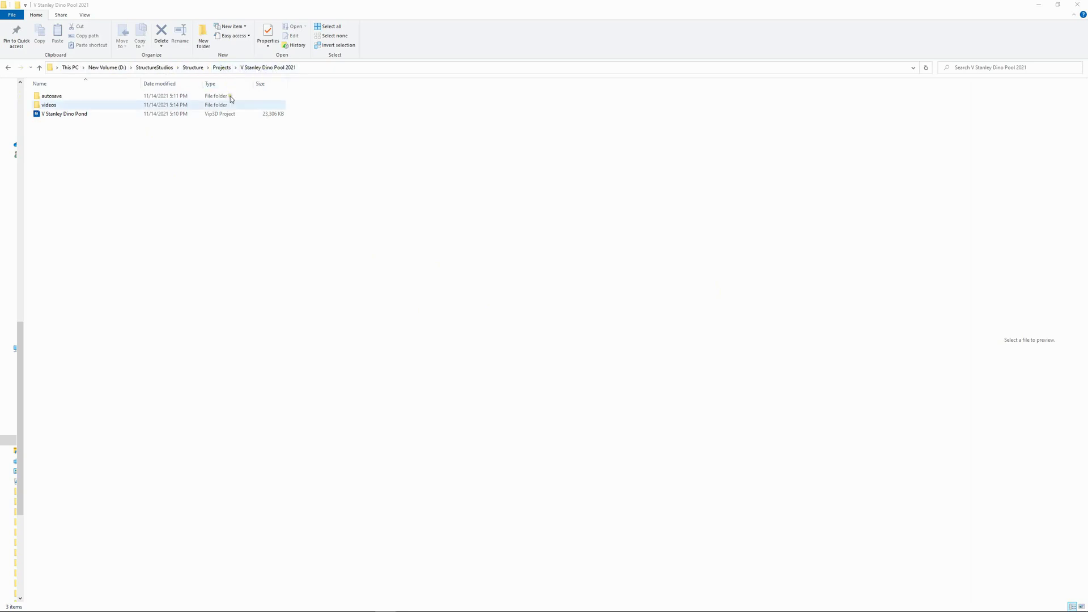
Step: Open the videos folder and launch the rendered storyboard MP4 in Movies & TV
{"action": "double_click", "coordinate": [45, 107]}
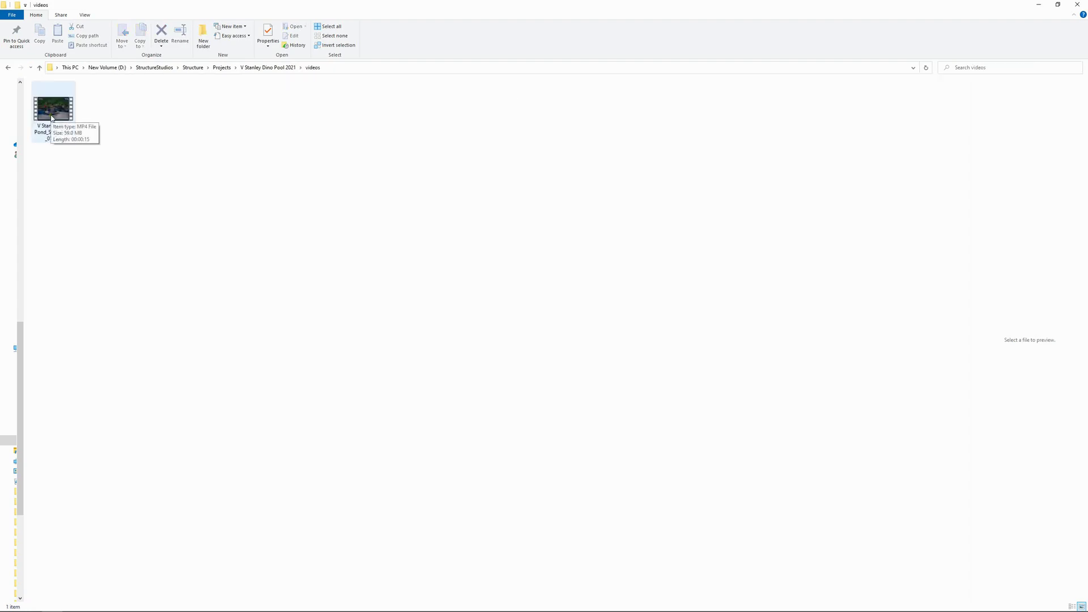
{"action": "double_click", "coordinate": [54, 114]}
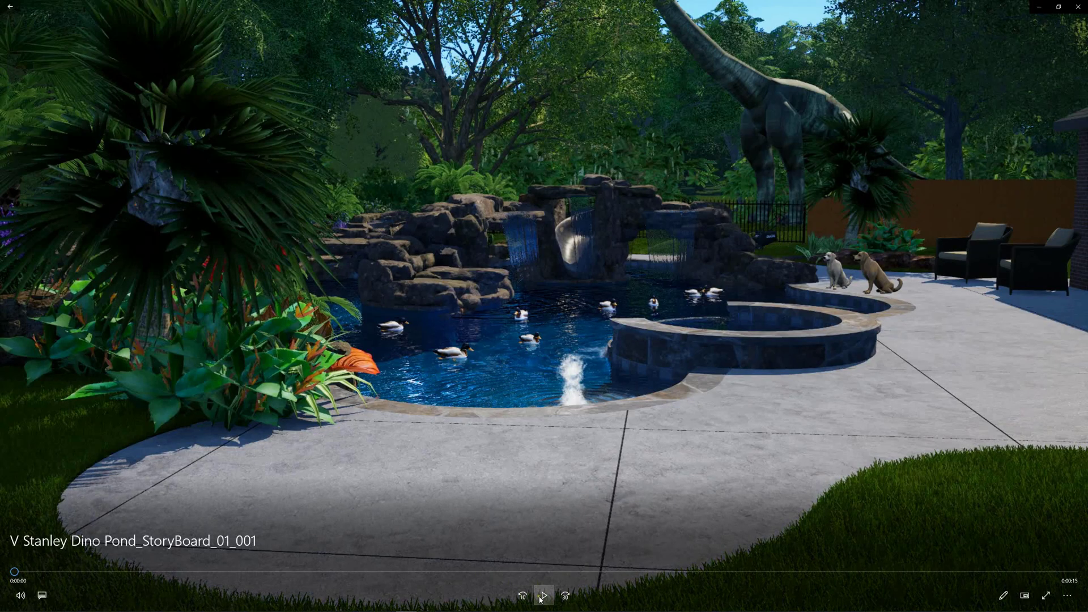
Step: Play the 15-second storyboard video from the start in Movies & TV
{"action": "left_click", "coordinate": [542, 596]}
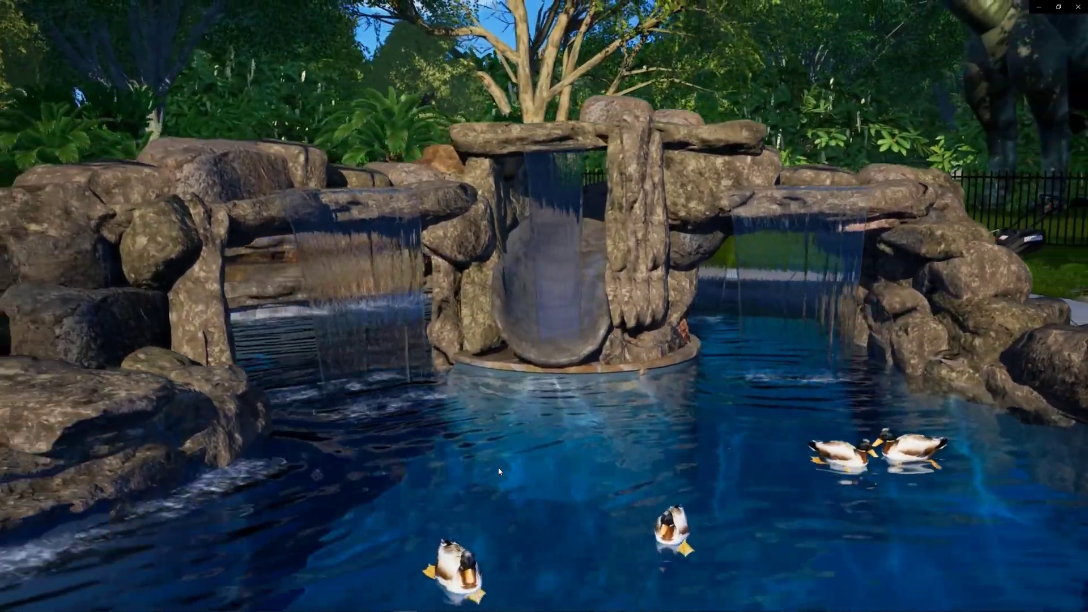
{"action": "mouse_move", "coordinate": [499, 470]}
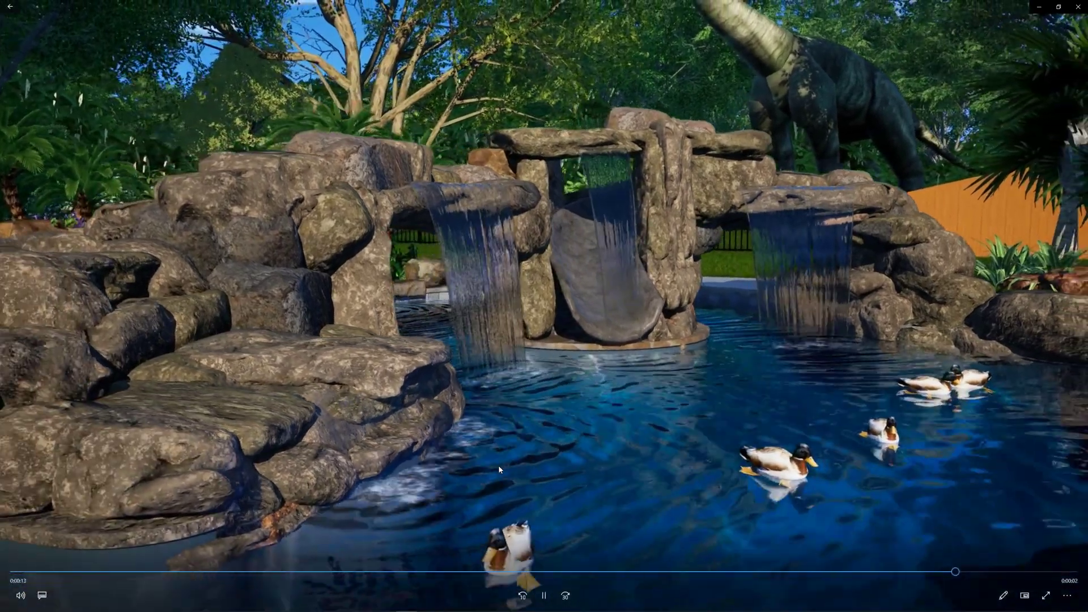